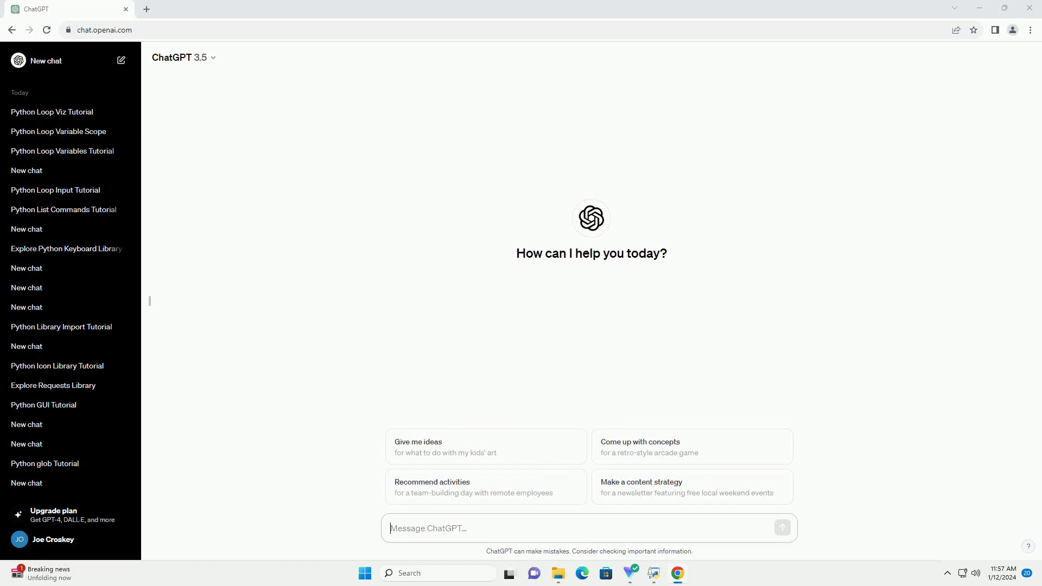
{"action": "type", "text": "write an informative tutorial about python loop while with code example"}
- Send ChatGPT the request for a Python while-loop tutorial with code examples
{"action": "key", "text": "Return"}
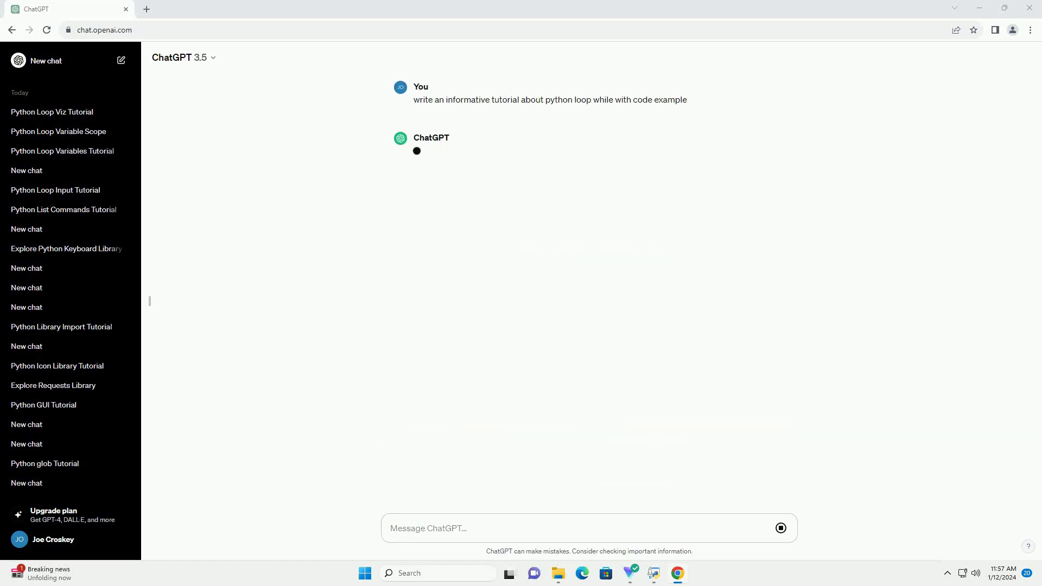